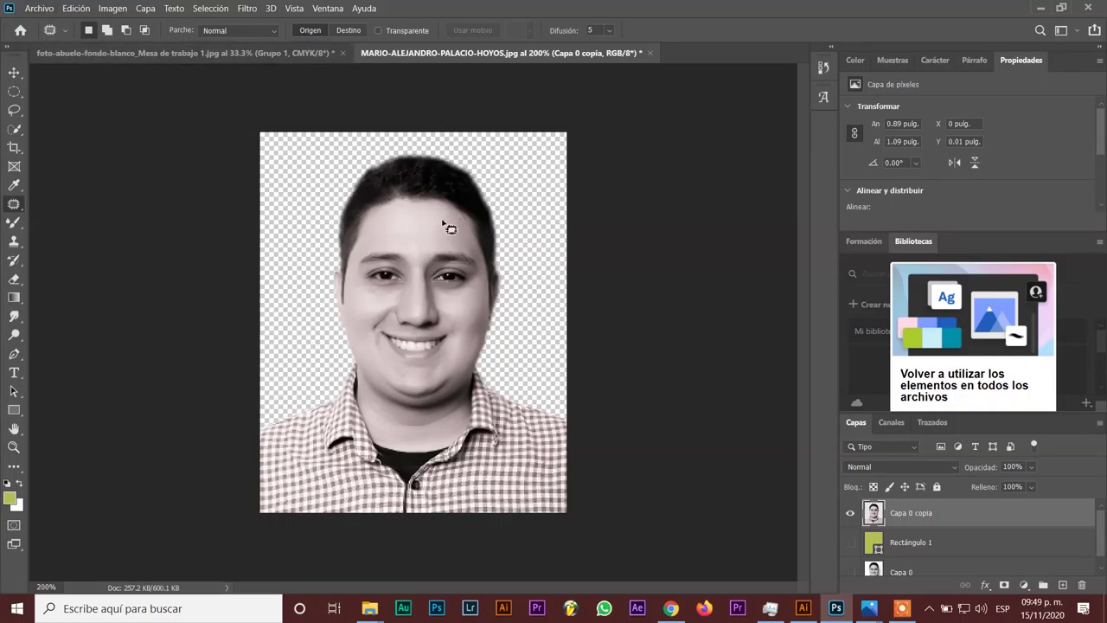
Quick-export the portrait cutout as a transparent PNG into the TECNOLOGIA ABUELOS folder.
left_click(39, 8)
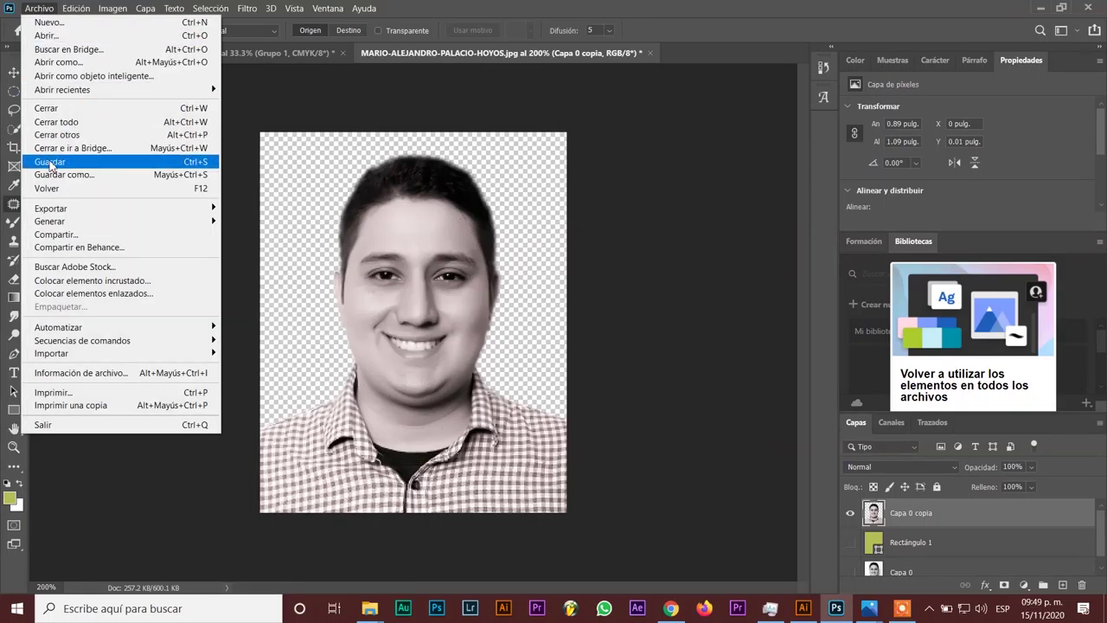
mouse_move(51, 209)
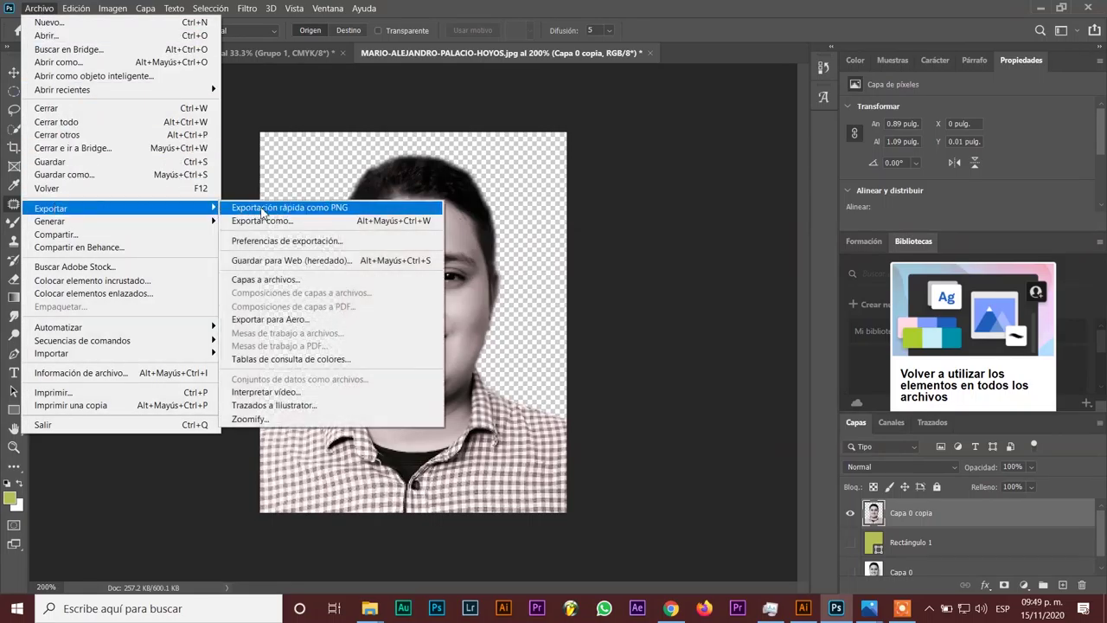
left_click(261, 209)
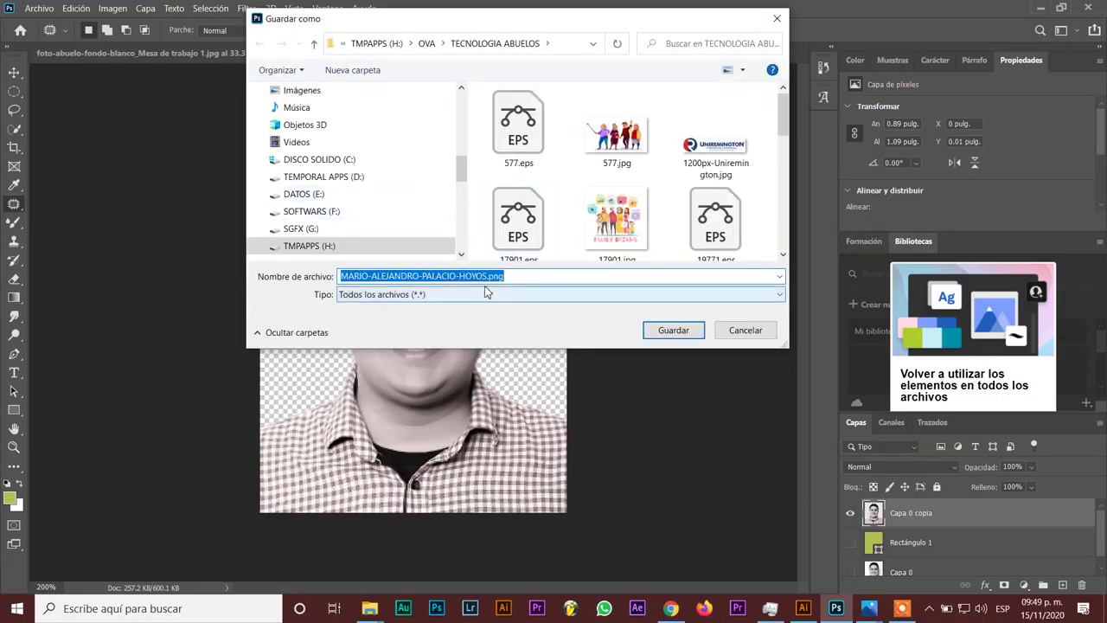
left_click(672, 329)
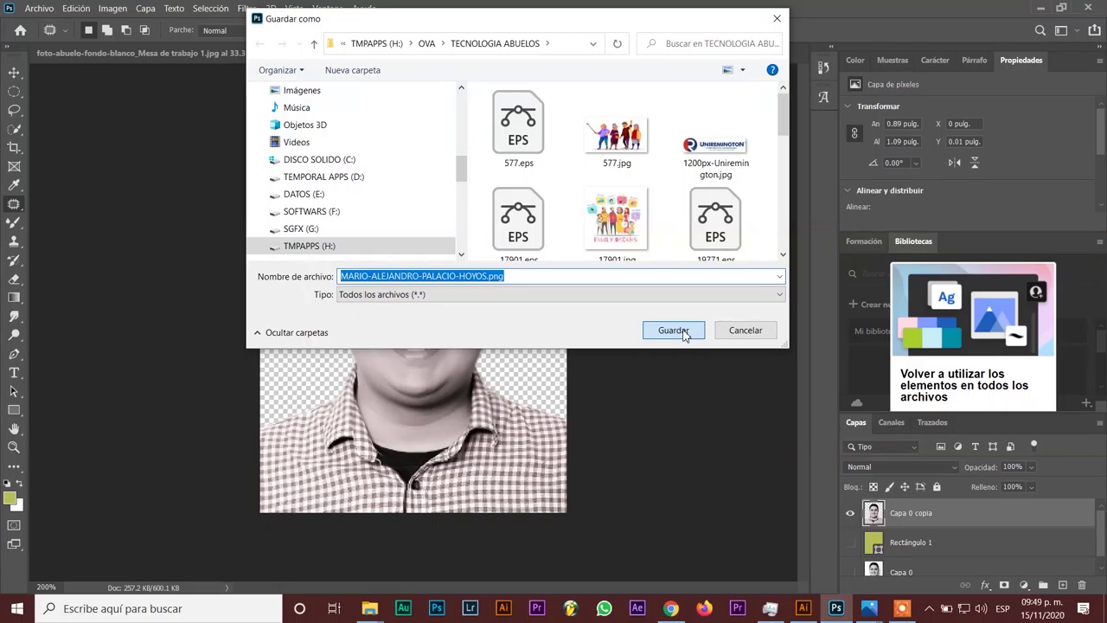
left_click(674, 330)
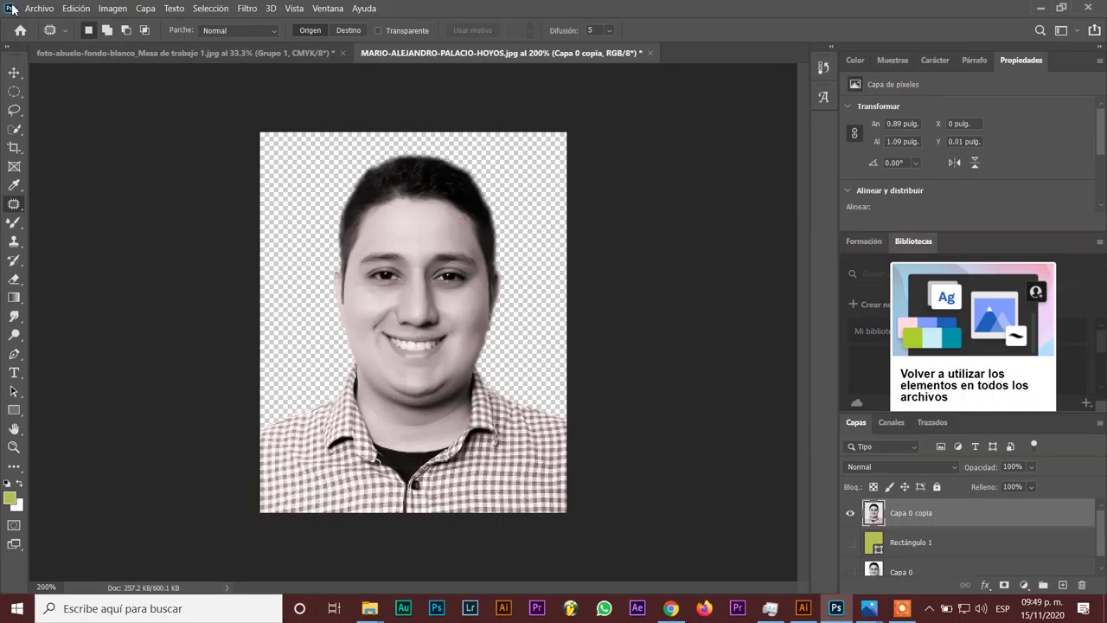
Save a copy of the portrait to this computer as a Photoshop (*.PSD) file.
left_click(39, 10)
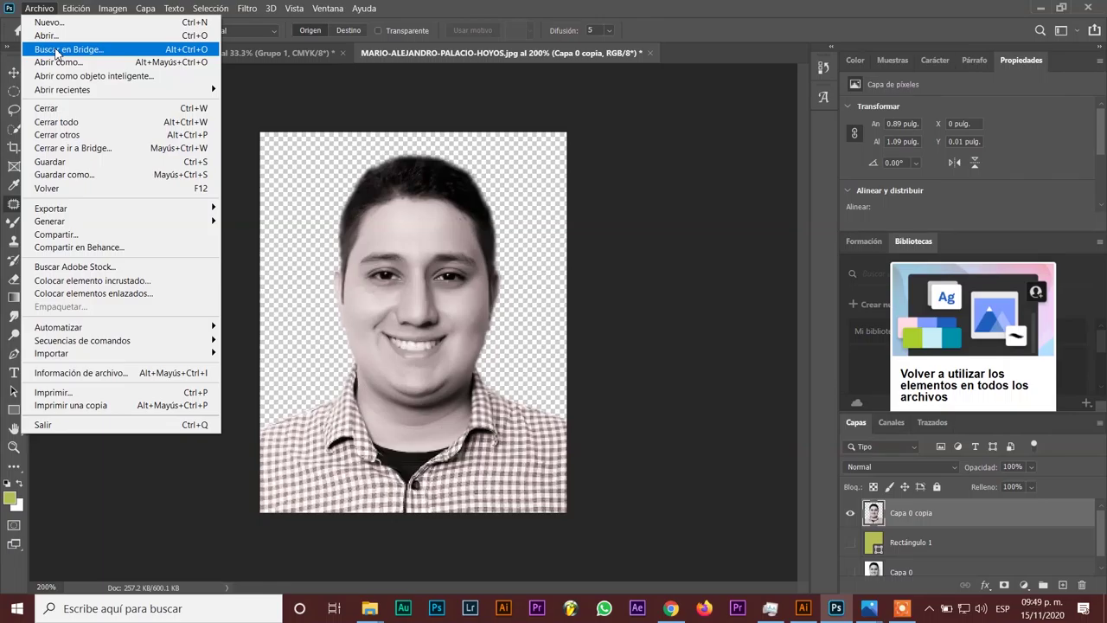
left_click(107, 178)
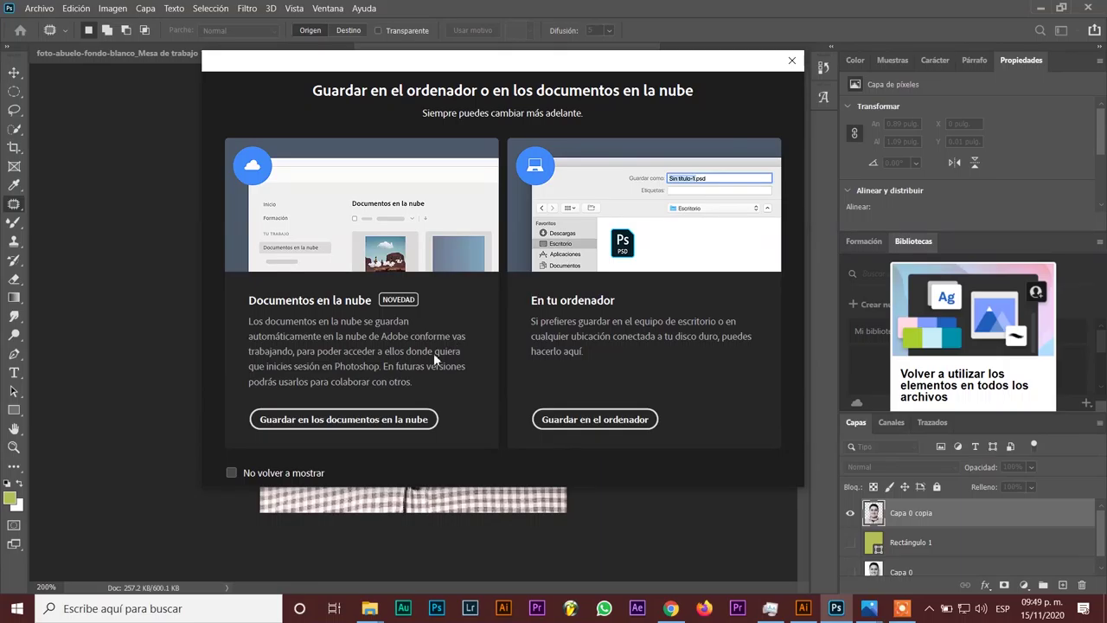
left_click(603, 422)
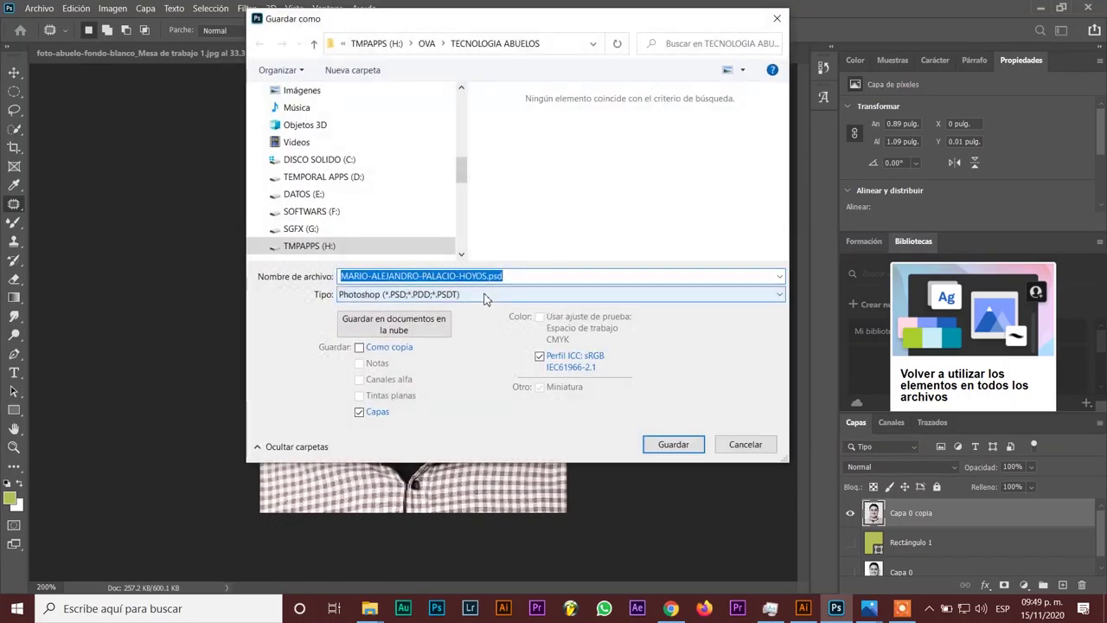
left_click(486, 294)
left_click(443, 311)
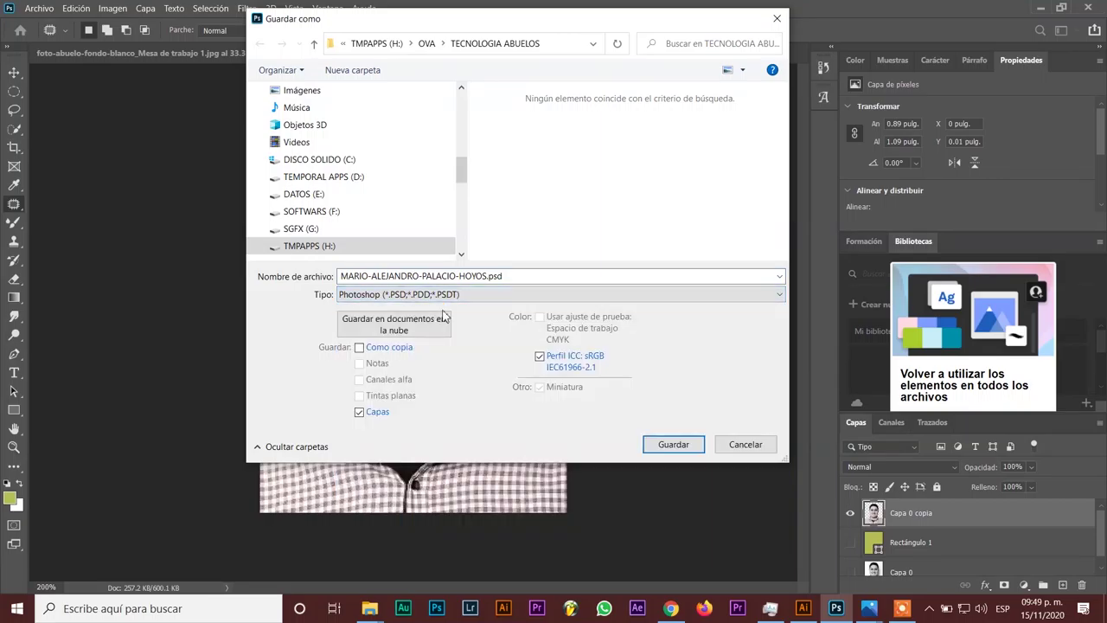
left_click(669, 443)
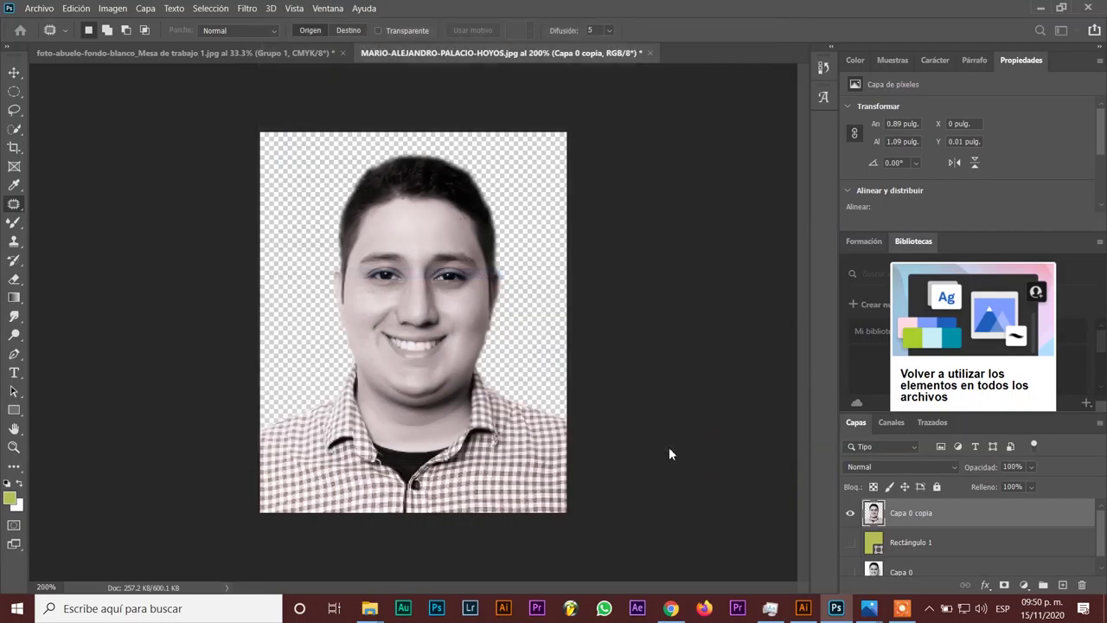
Confirm the PSD options, check the portrait PNG (114 KB) and PSD (627 KB), and close the PSD.
left_click(752, 165)
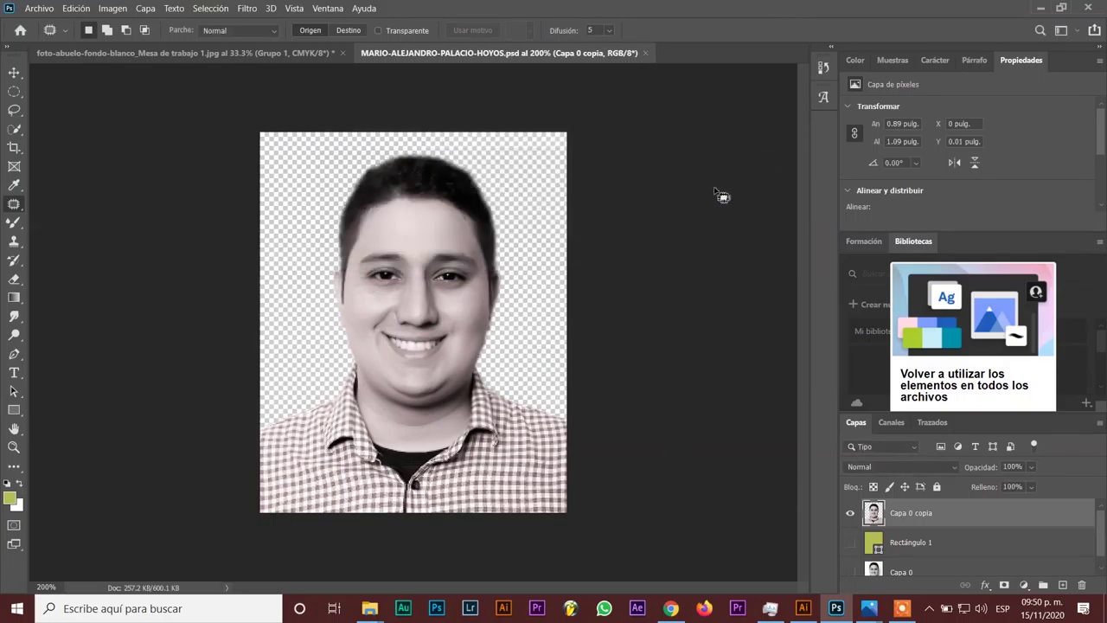
mouse_move(369, 607)
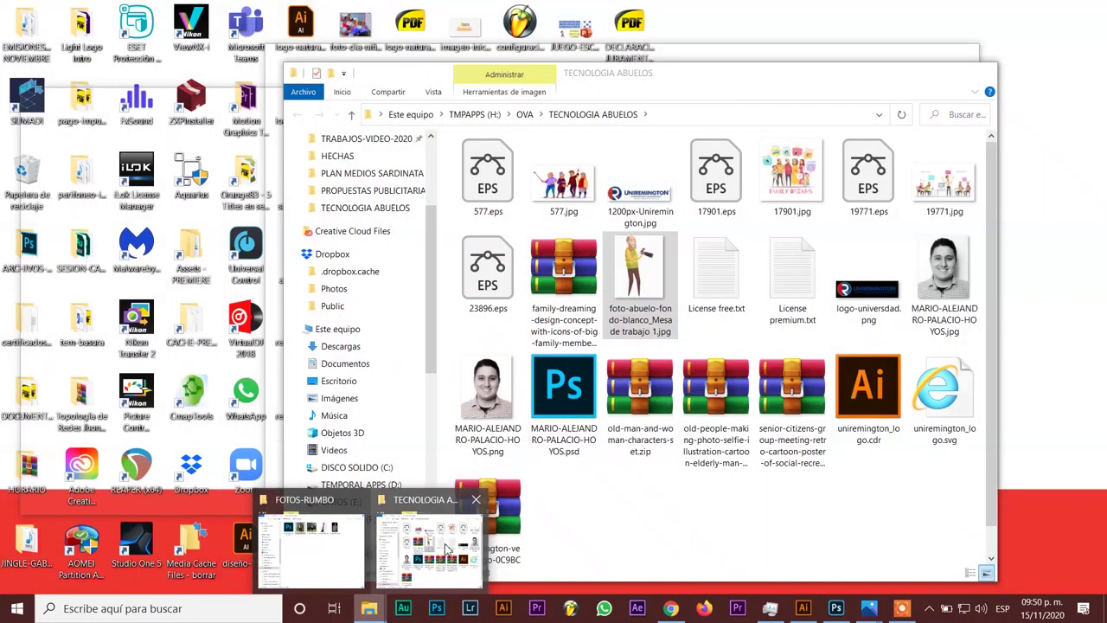
left_click(448, 549)
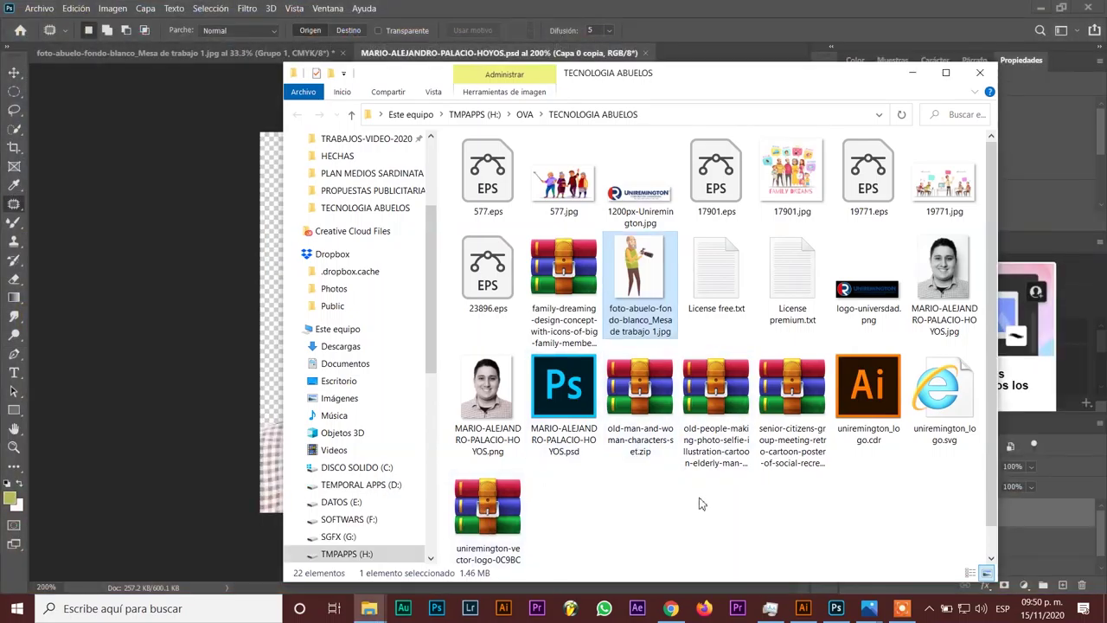
left_click(493, 398)
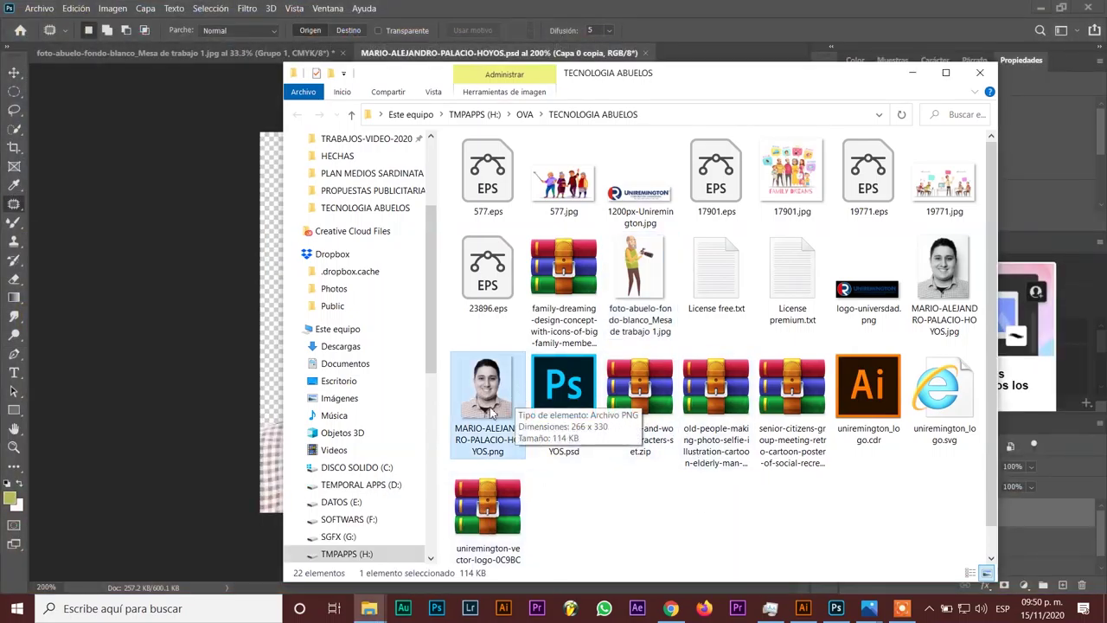
left_click(559, 390)
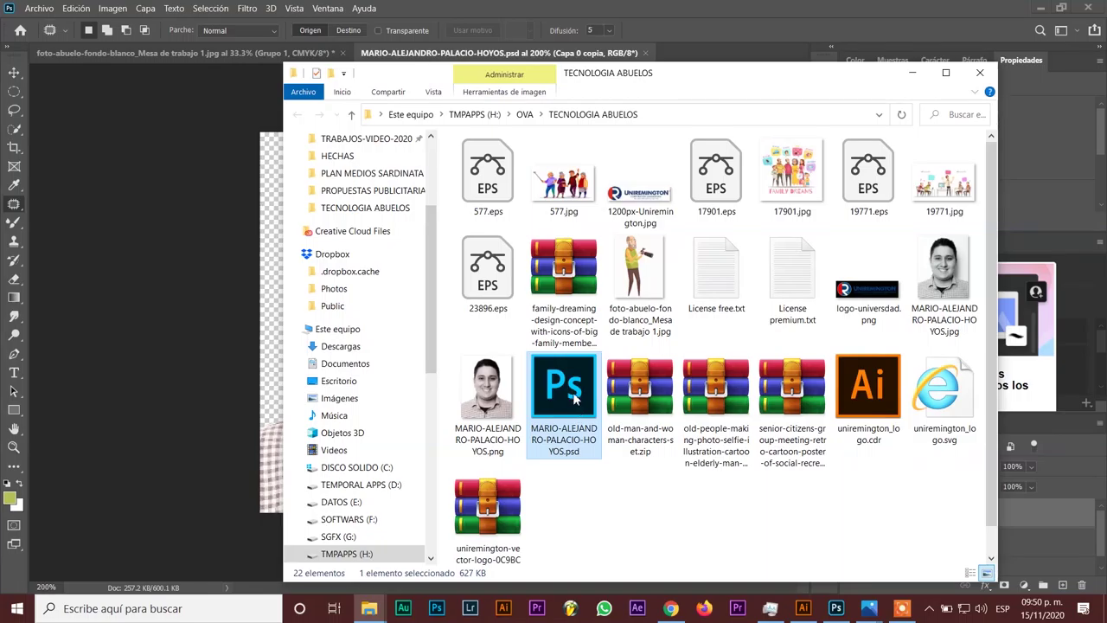
left_click(200, 242)
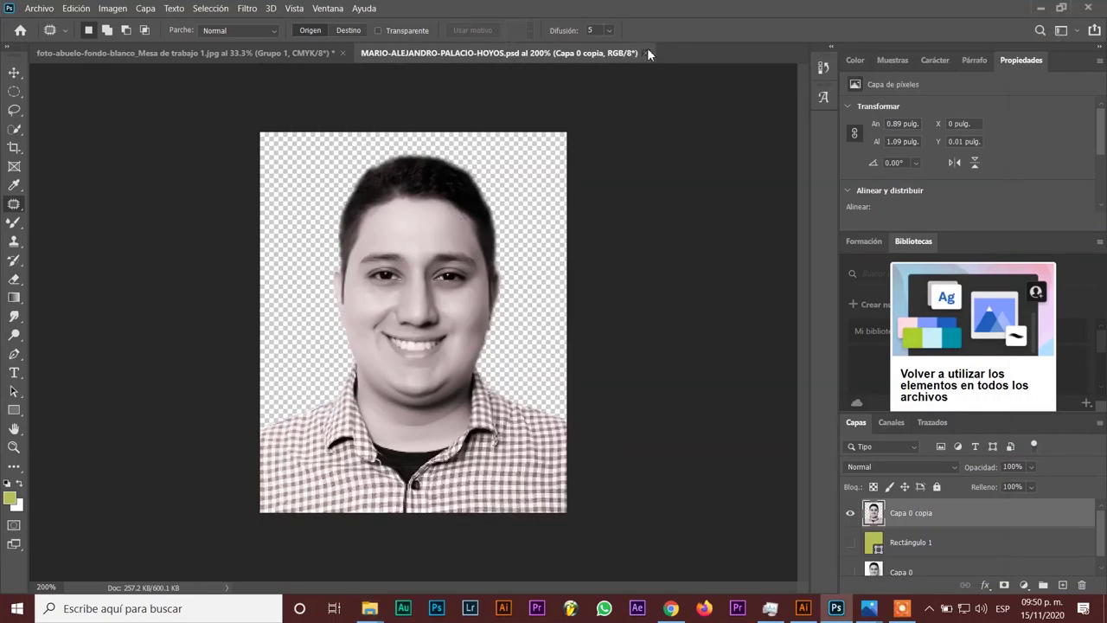
left_click(646, 52)
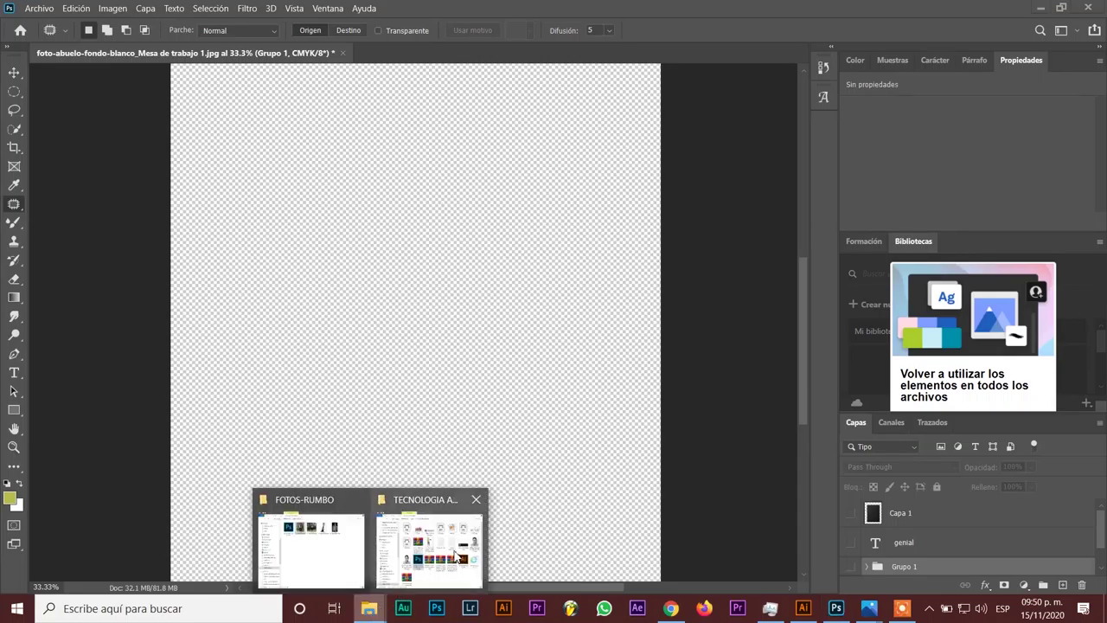
Reopen the portrait PSD from TECNOLOGIA ABUELOS, keeping its embedded sRGB colour profile.
mouse_move(368, 608)
left_click(454, 553)
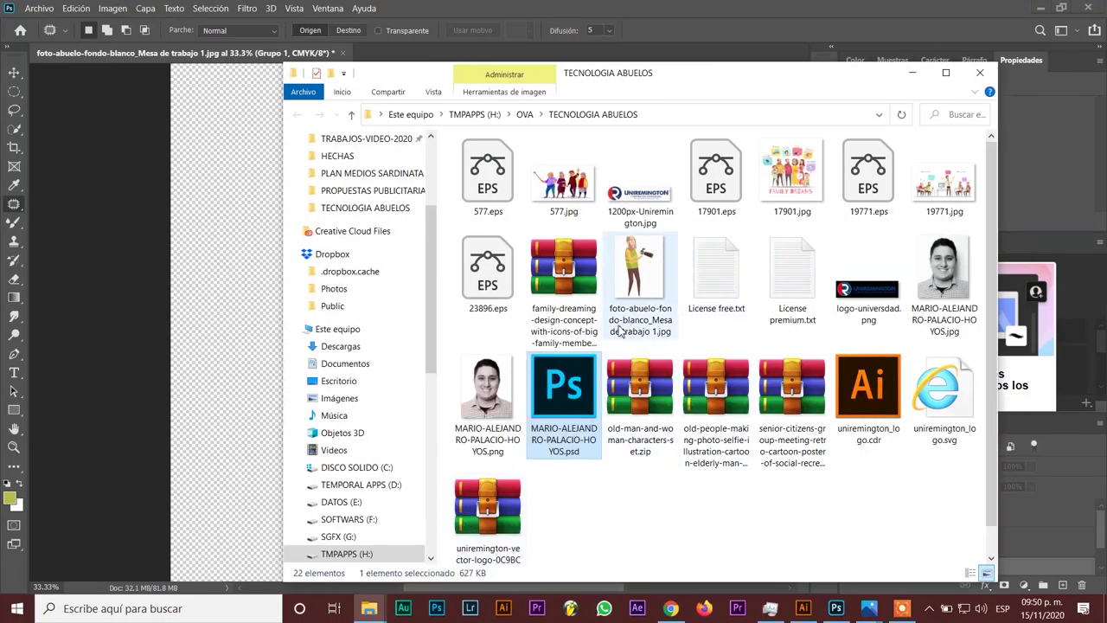
double_click(558, 389)
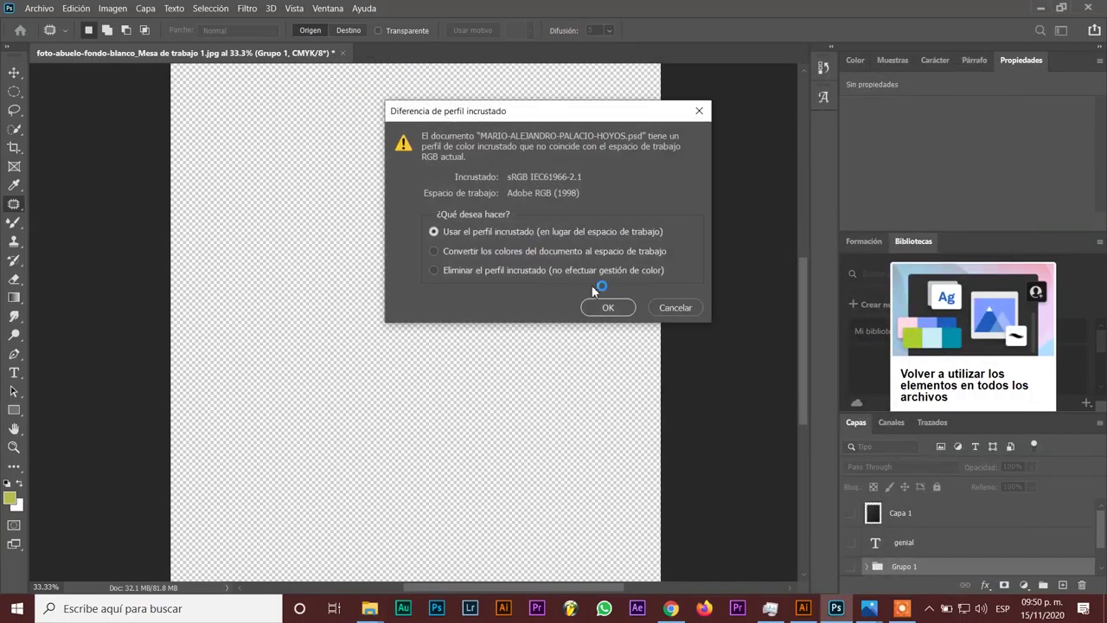
left_click(613, 306)
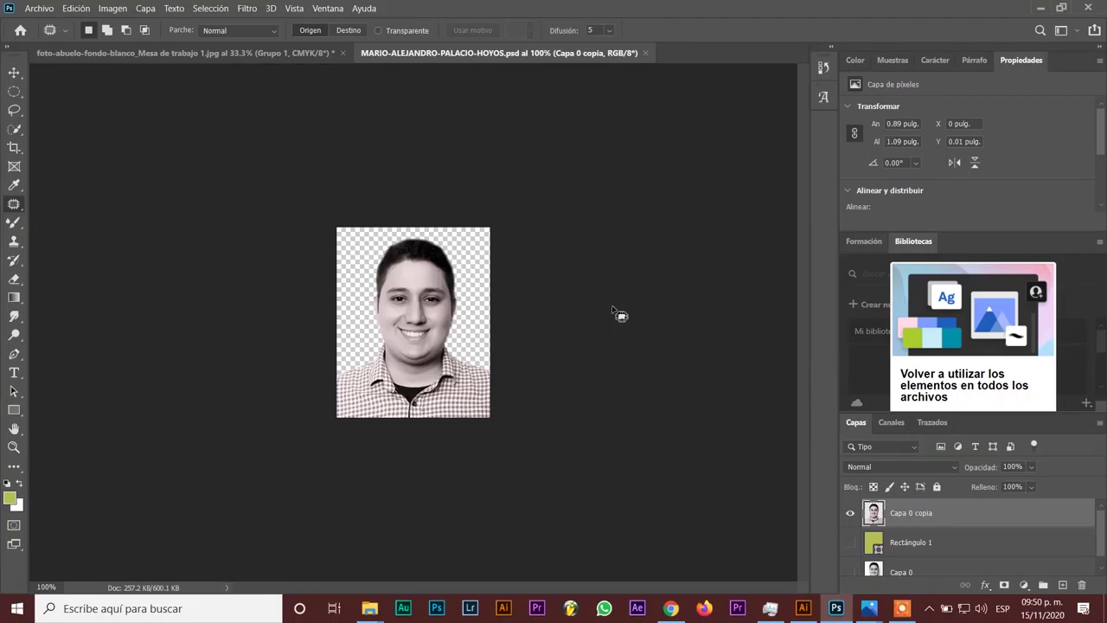
Patch the thin area between nose and mouth, then nudge the portrait layer into place.
left_click_drag(417, 313, 437, 299)
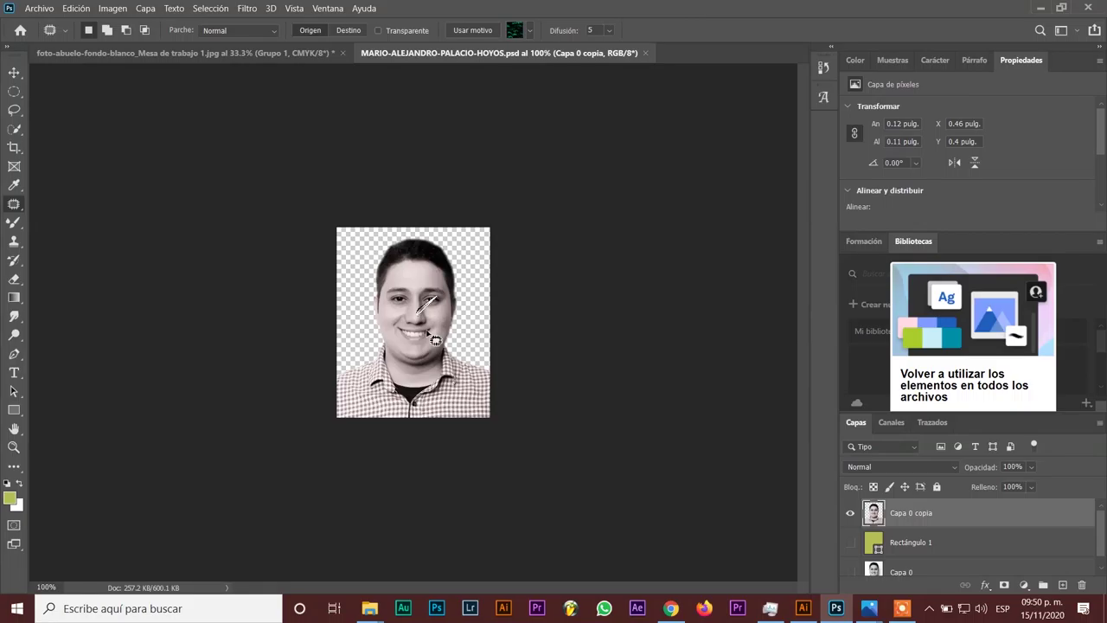
left_click(434, 339)
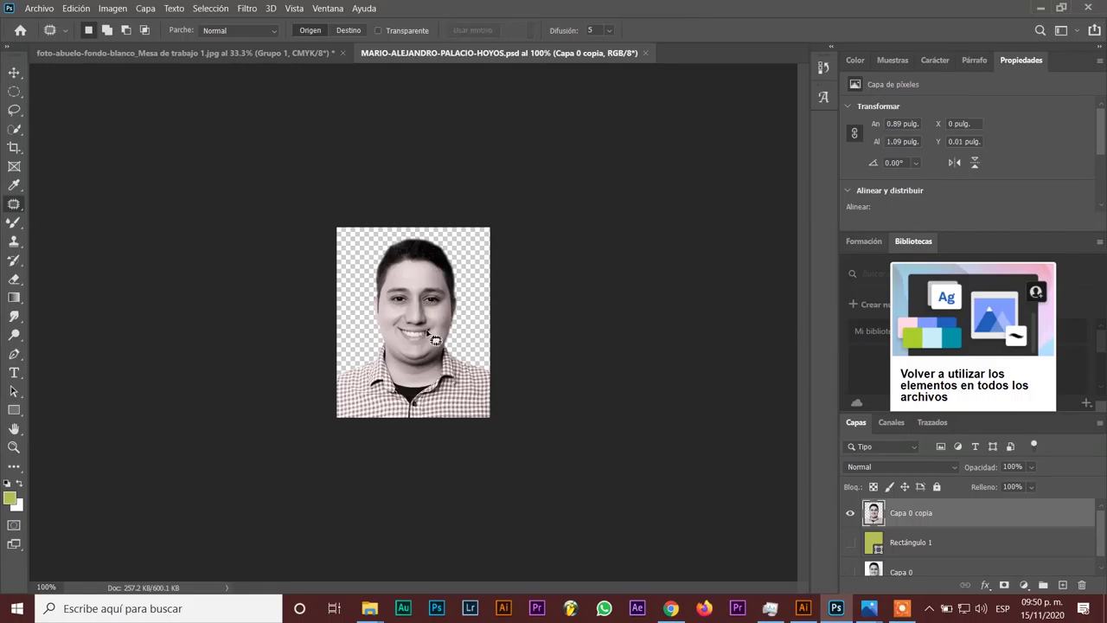
left_click(14, 72)
mouse_move(408, 306)
left_mouse_down()
mouse_move(449, 271)
mouse_move(406, 336)
left_mouse_up()
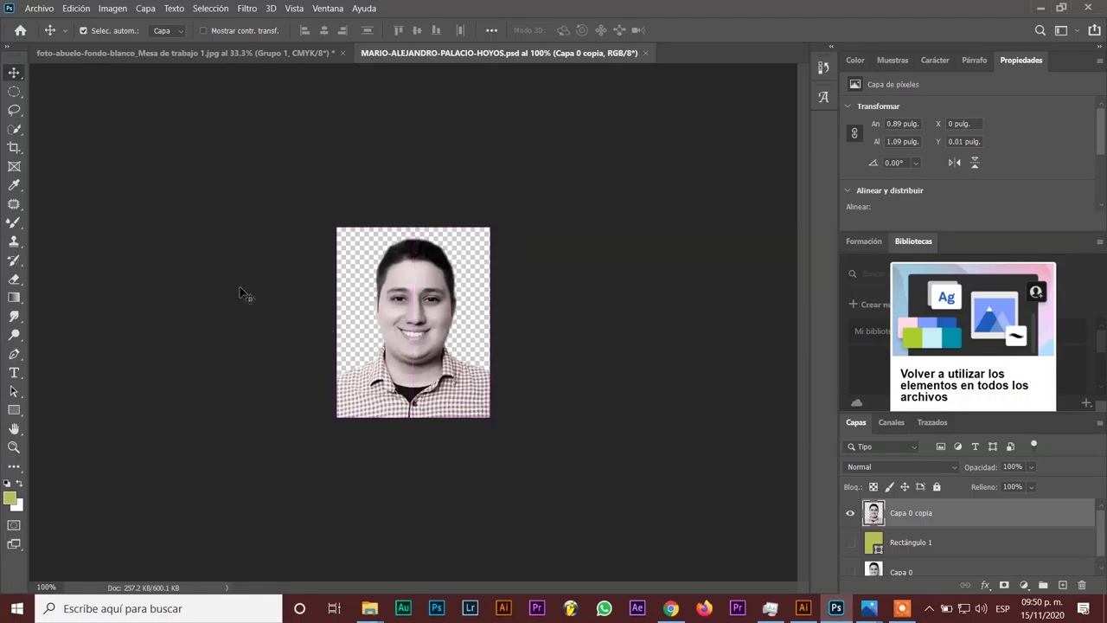
Draw a rectangle covering the whole portrait canvas and fill it with blue.
left_click(14, 410)
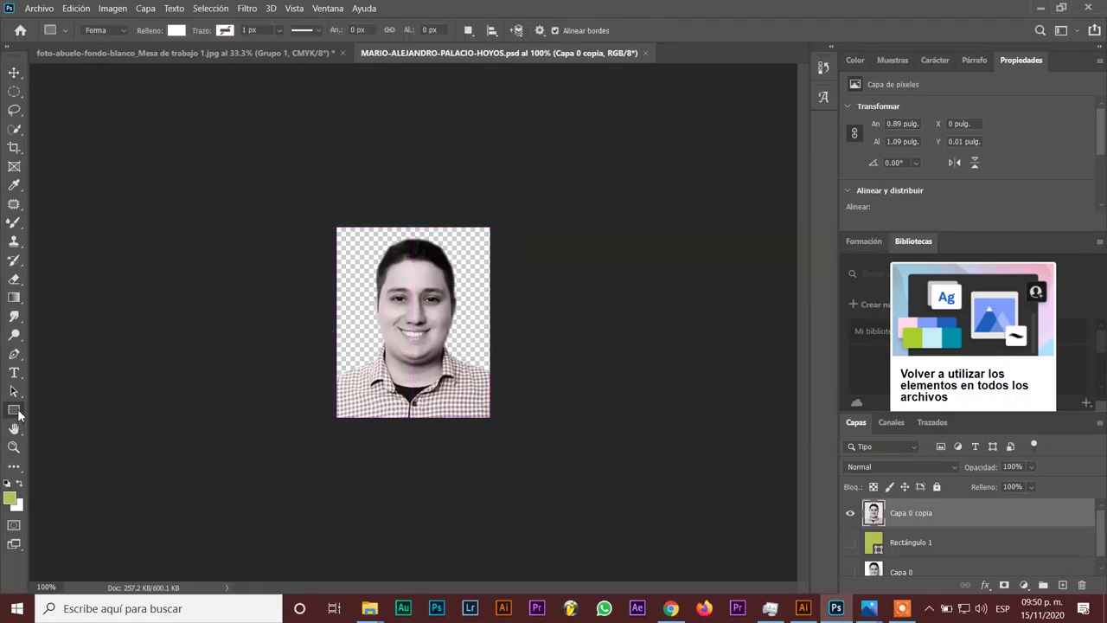
left_click(82, 409)
left_click_drag(338, 218, 503, 426)
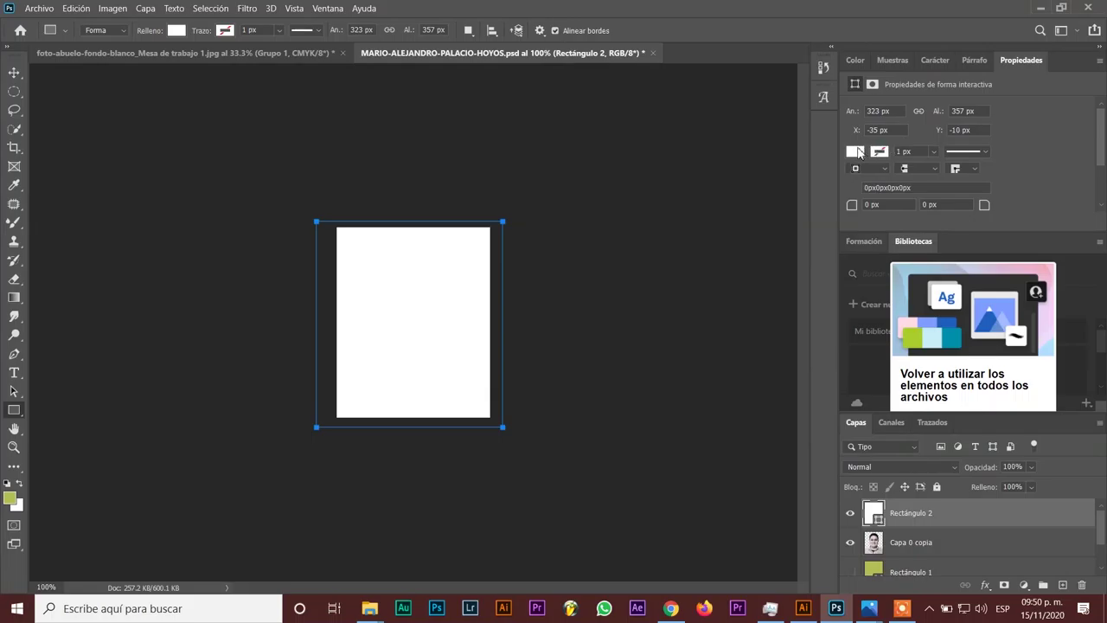
left_click(856, 153)
left_click(918, 227)
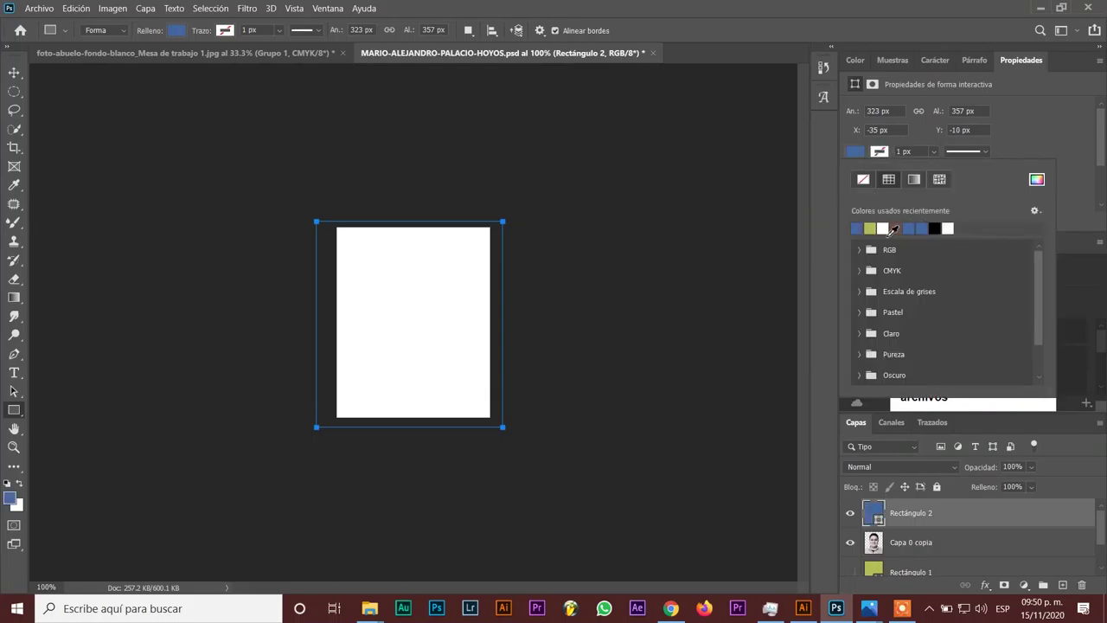
left_click(14, 72)
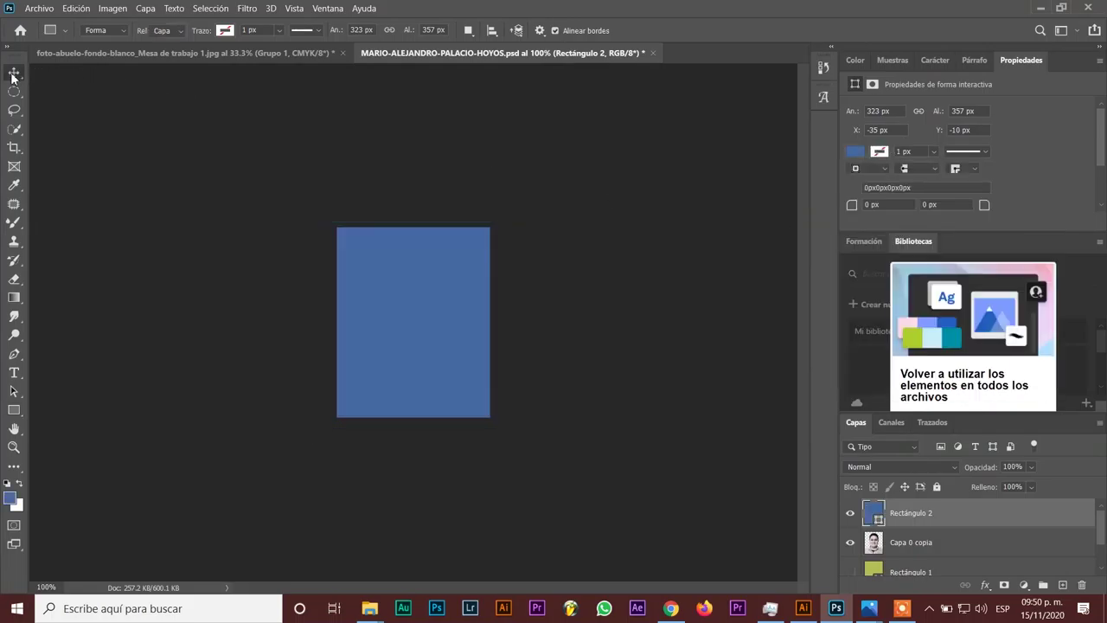
Move Rectángulo 2 behind the portrait, then export the grandfather cutout as a PNG named abuelo.
left_click_drag(909, 522, 900, 557)
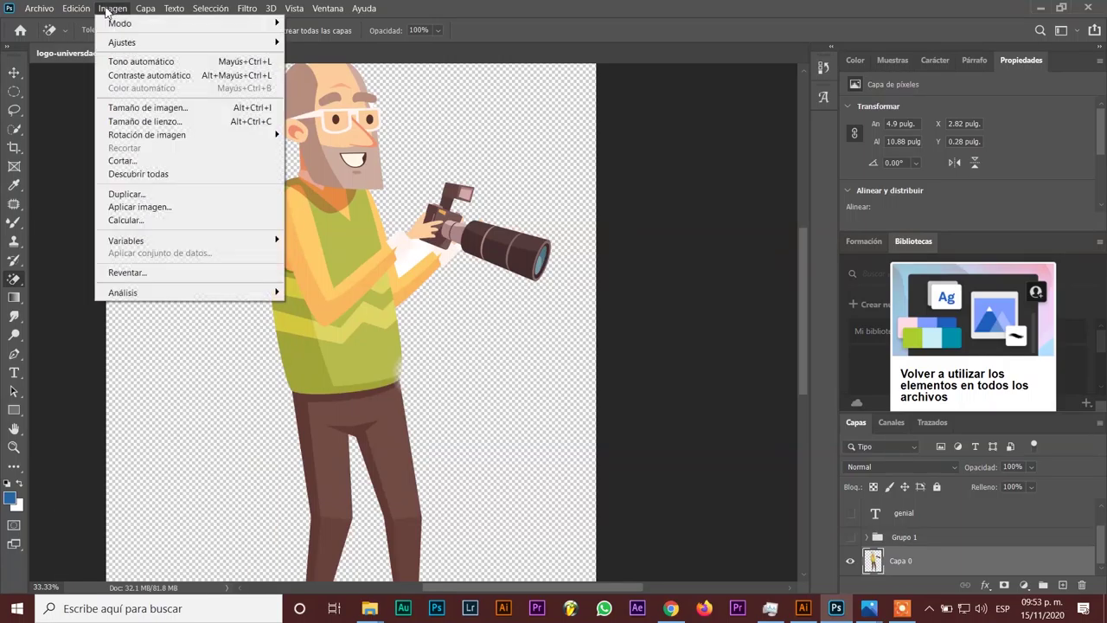
mouse_move(39, 8)
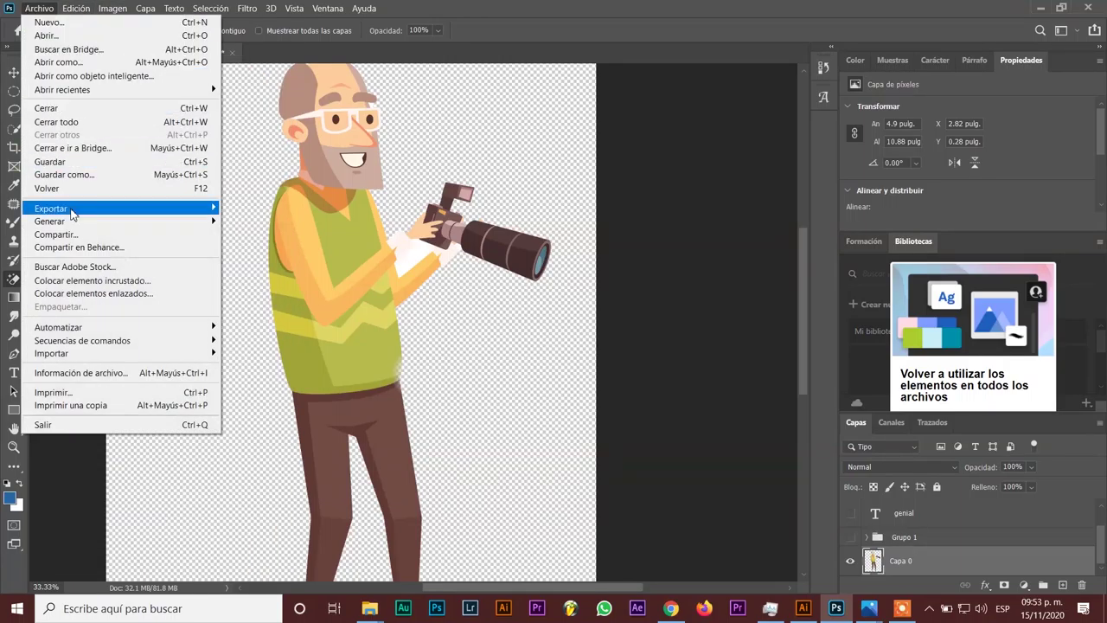
mouse_move(121, 208)
left_click(321, 209)
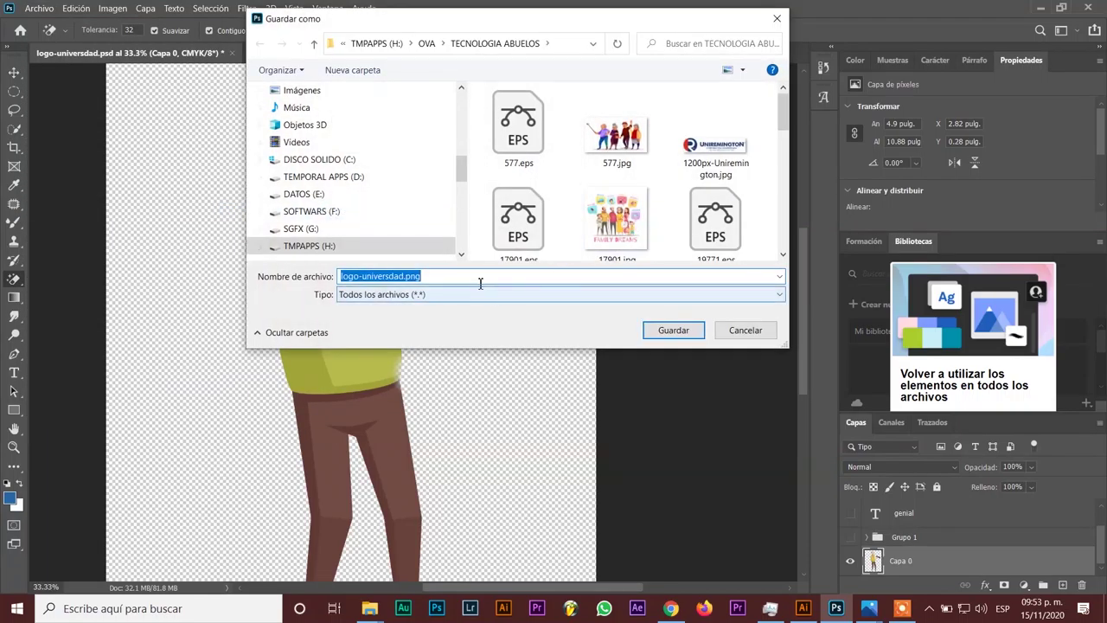
type("abuelo")
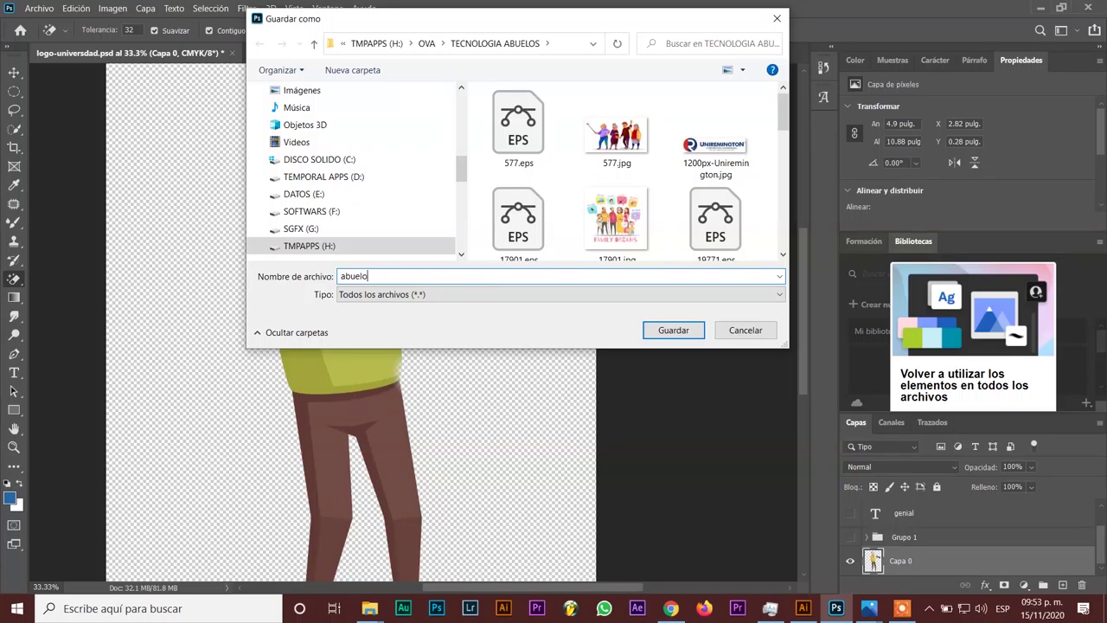
type("ndo")
key("Return")
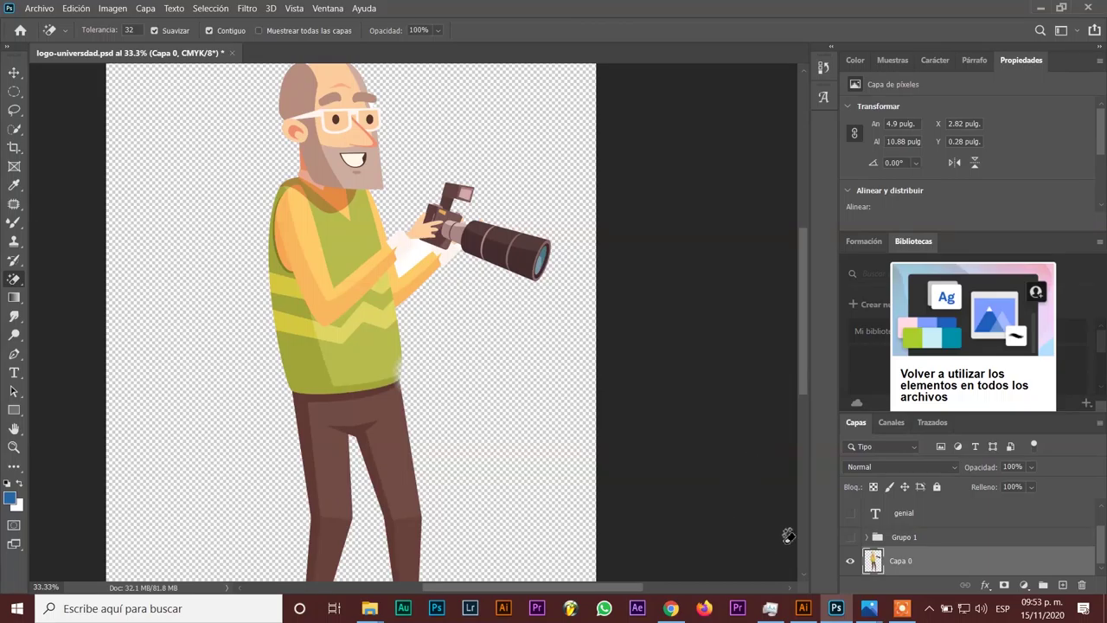
Drag abuelo-sin-fondo.png from the TECNOLOGIA ABUELOS folder into the Illustrator document.
left_click(1041, 10)
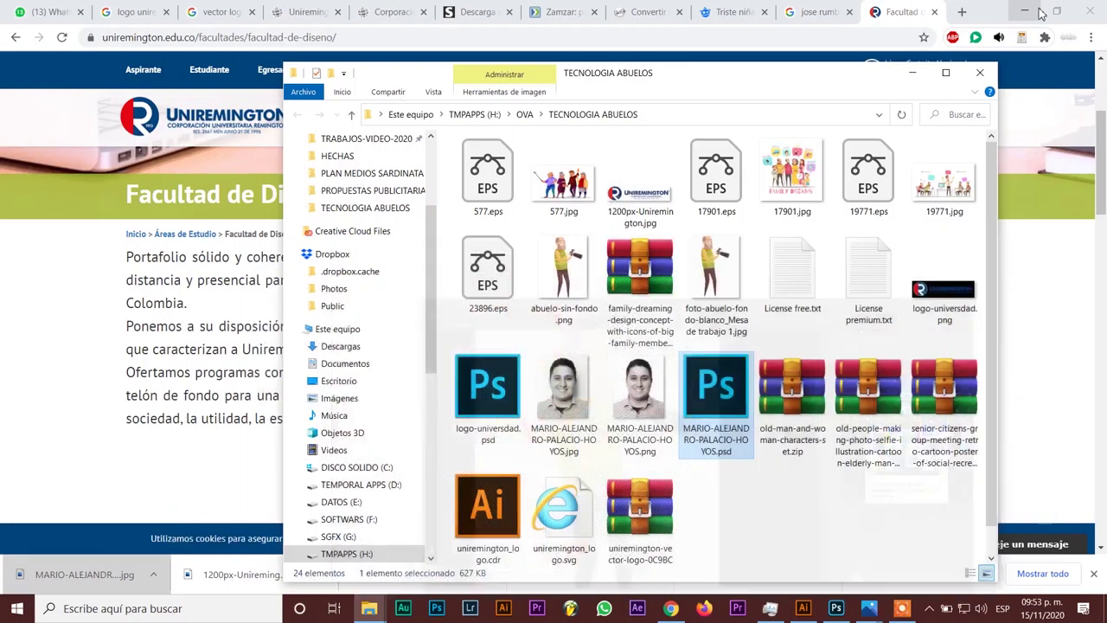
left_click(714, 275)
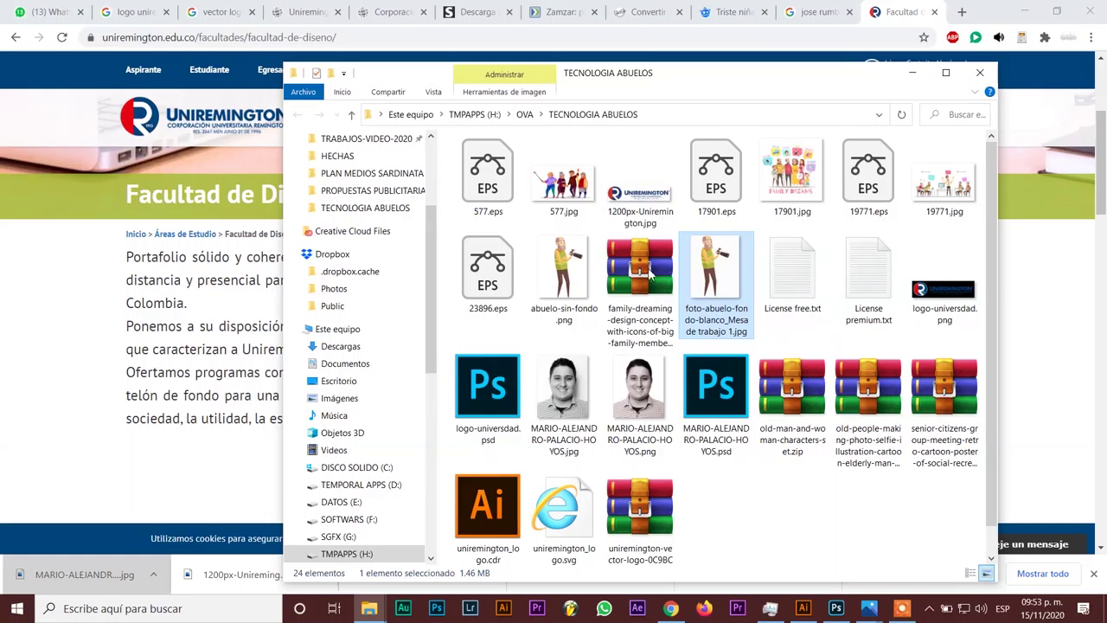
left_click(569, 277)
mouse_move(567, 264)
left_mouse_down()
mouse_move(809, 611)
mouse_move(672, 296)
left_mouse_up()
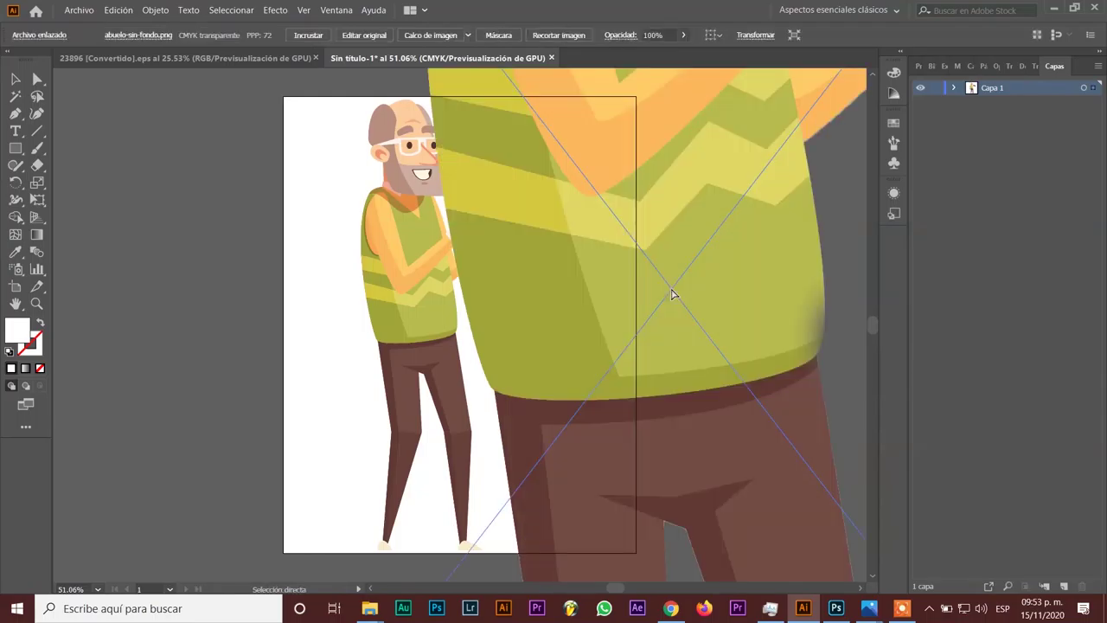
Zoom out, then shrink the placed cutout and move it beside the artboard.
key("ctrl+minus")
key("ctrl+minus")
key("ctrl+minus")
key("ctrl+minus")
key("v")
scroll(605, 307, "up", 2)
scroll(531, 331, "up", 1)
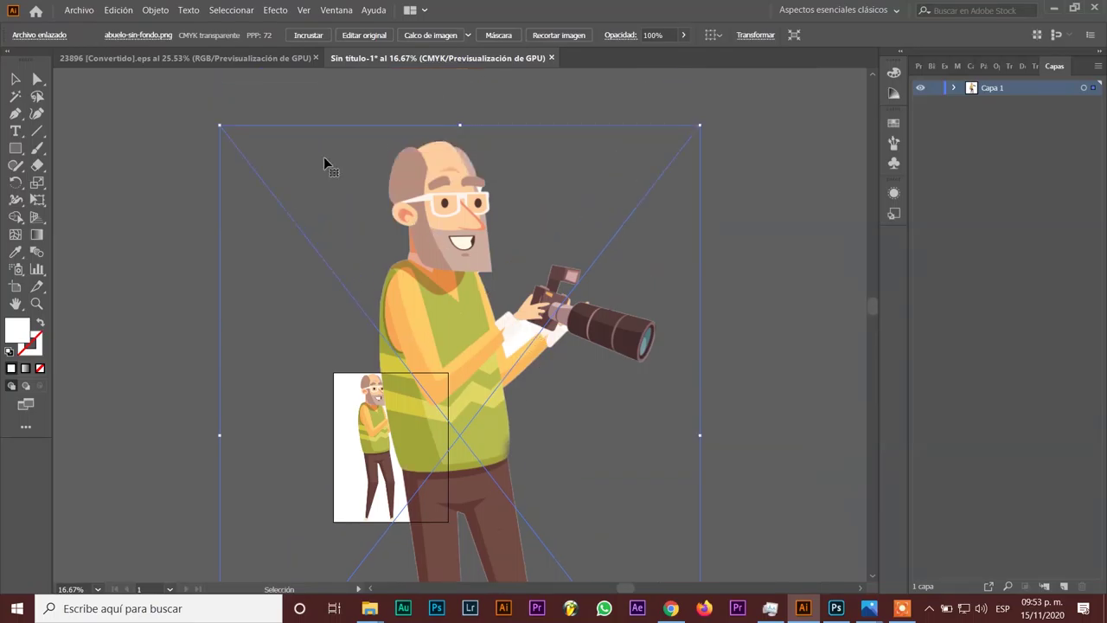
left_click_drag(219, 125, 498, 350)
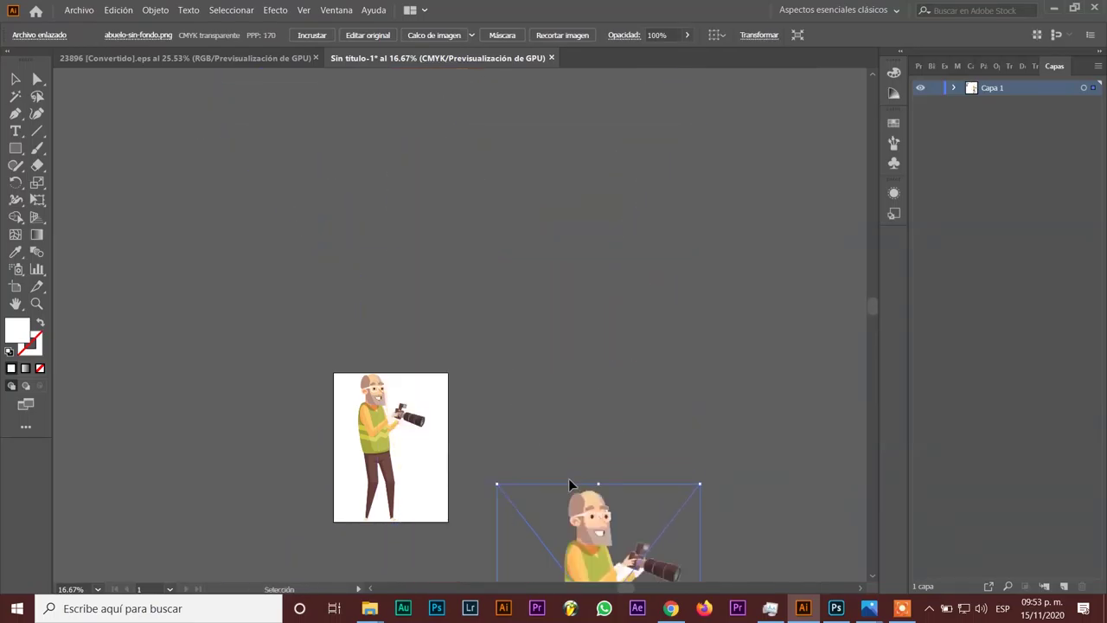
left_click_drag(597, 519, 660, 284)
Place foto-abuelo-fondo-blanco_Mesa de trabajo 1.jpg on the canvas, left of the transparent cutout.
left_click(541, 252)
mouse_move(369, 608)
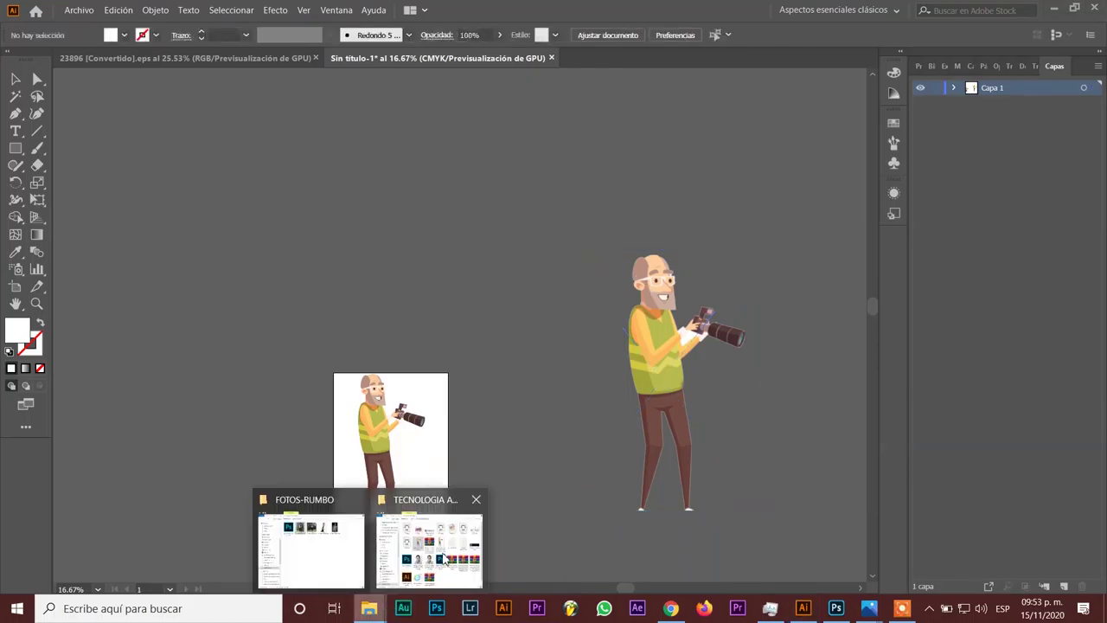
left_click(428, 557)
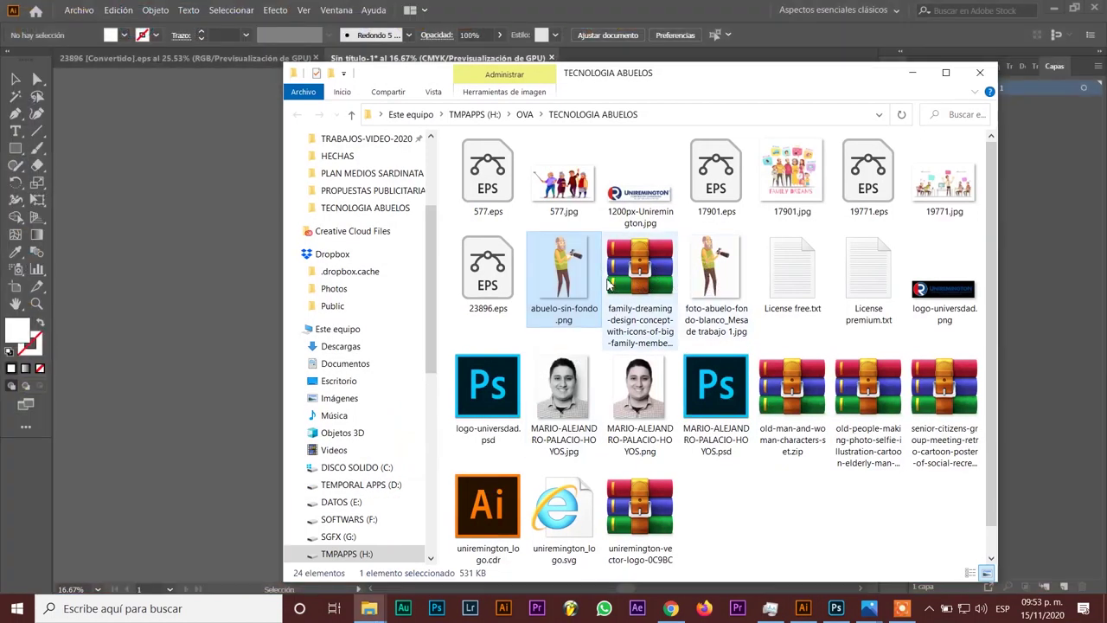
left_click(726, 297)
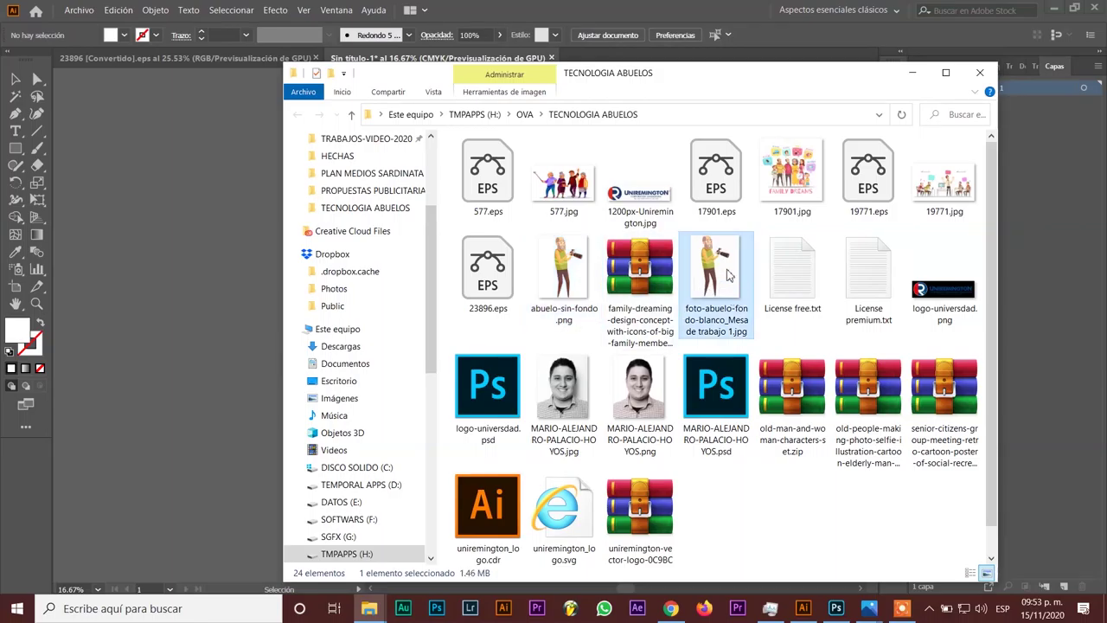
mouse_move(726, 297)
left_mouse_down()
mouse_move(219, 289)
mouse_move(605, 256)
mouse_move(580, 255)
left_mouse_up()
left_click(714, 208)
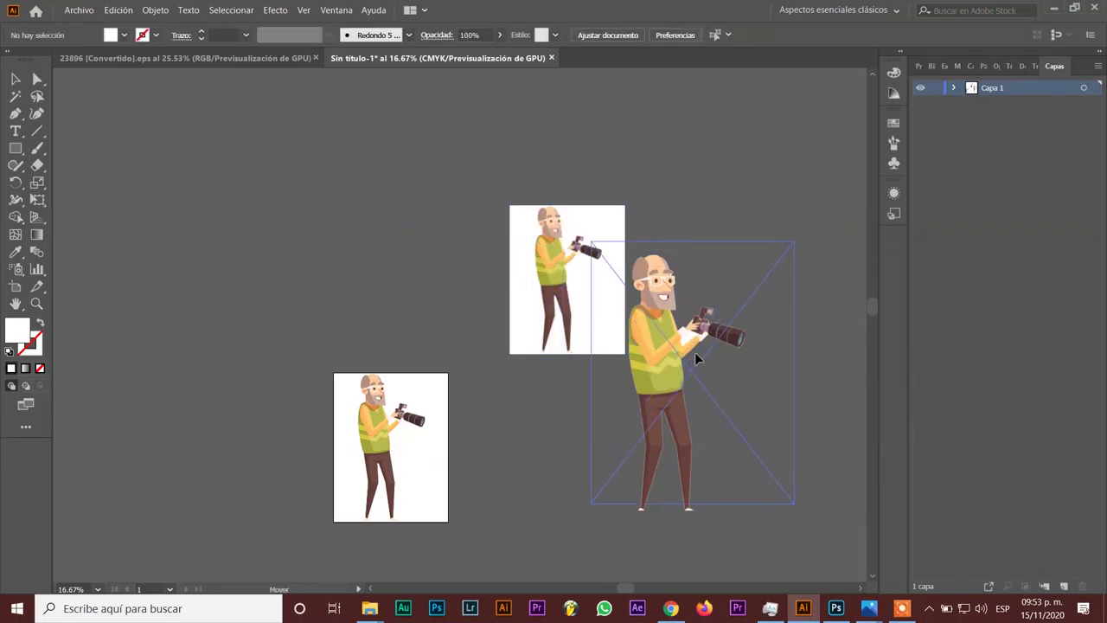
mouse_move(666, 367)
left_mouse_down()
mouse_move(597, 281)
mouse_move(570, 284)
left_mouse_up()
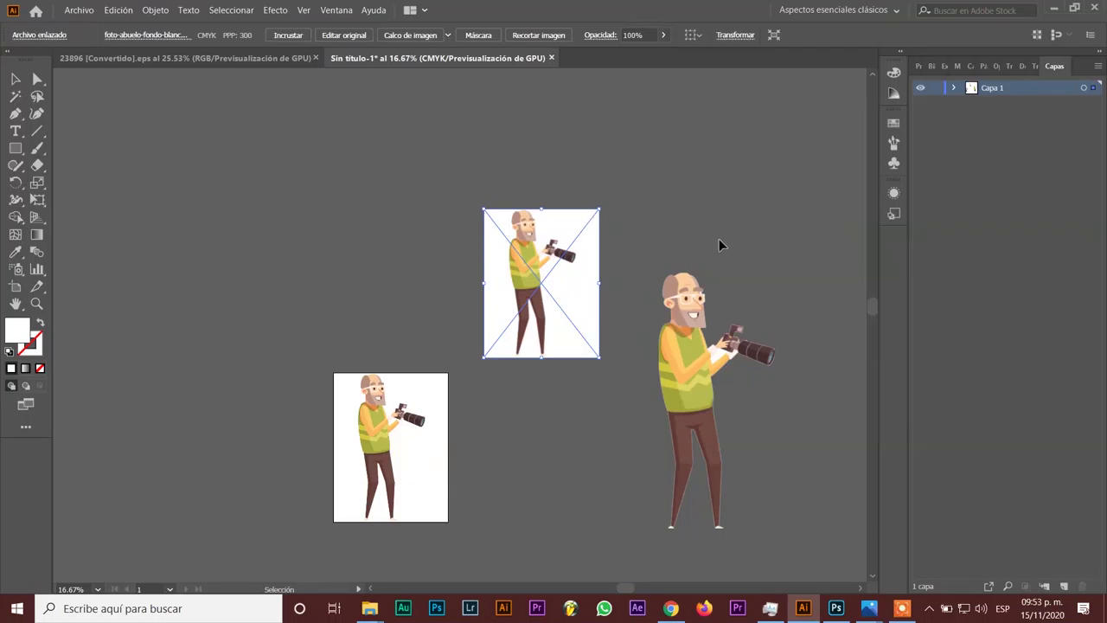